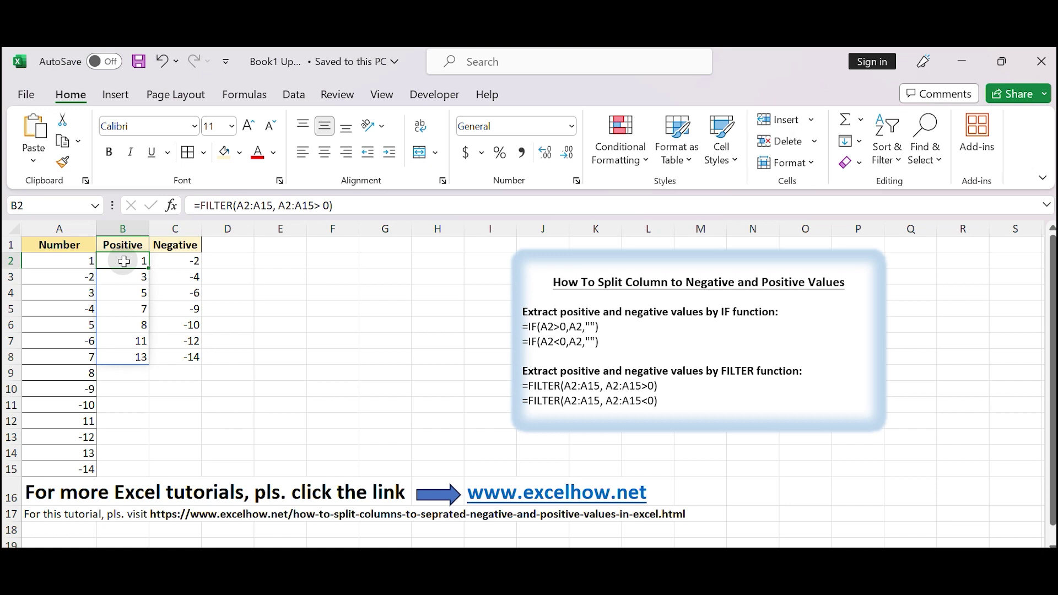
Review the Number column, the Positive and Negative headings, and the FILTER formulas in B2 and C2
{"action": "left_click", "coordinate": [75, 225]}
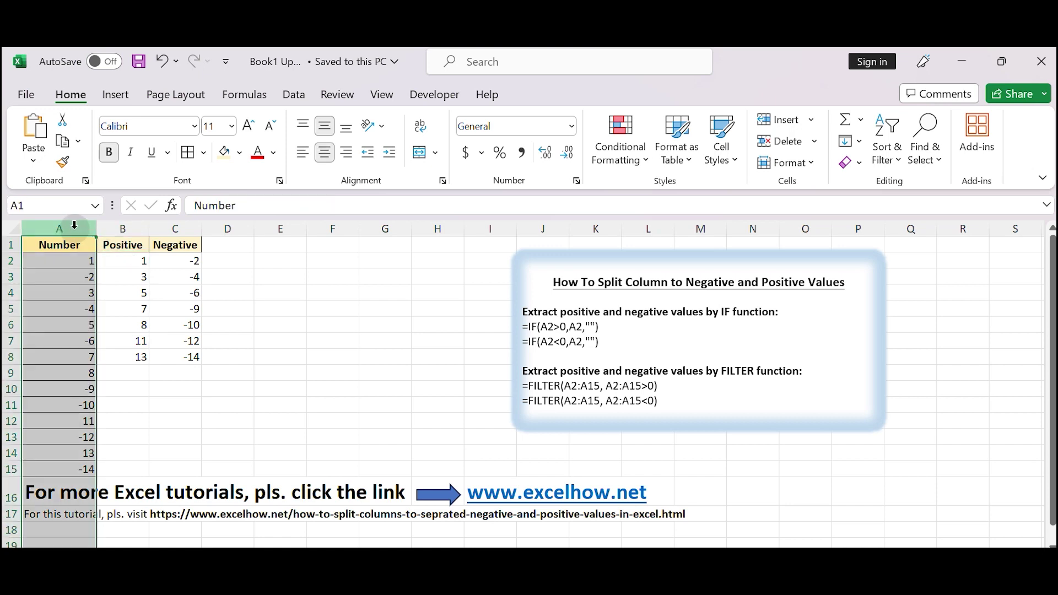
{"action": "left_click", "coordinate": [124, 245]}
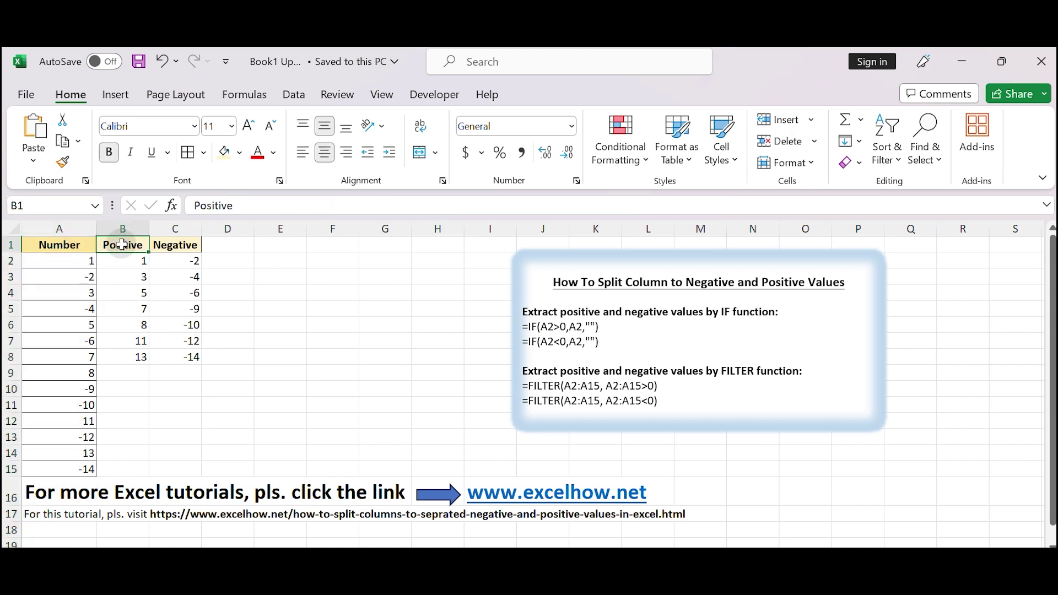
{"action": "left_click", "coordinate": [173, 244]}
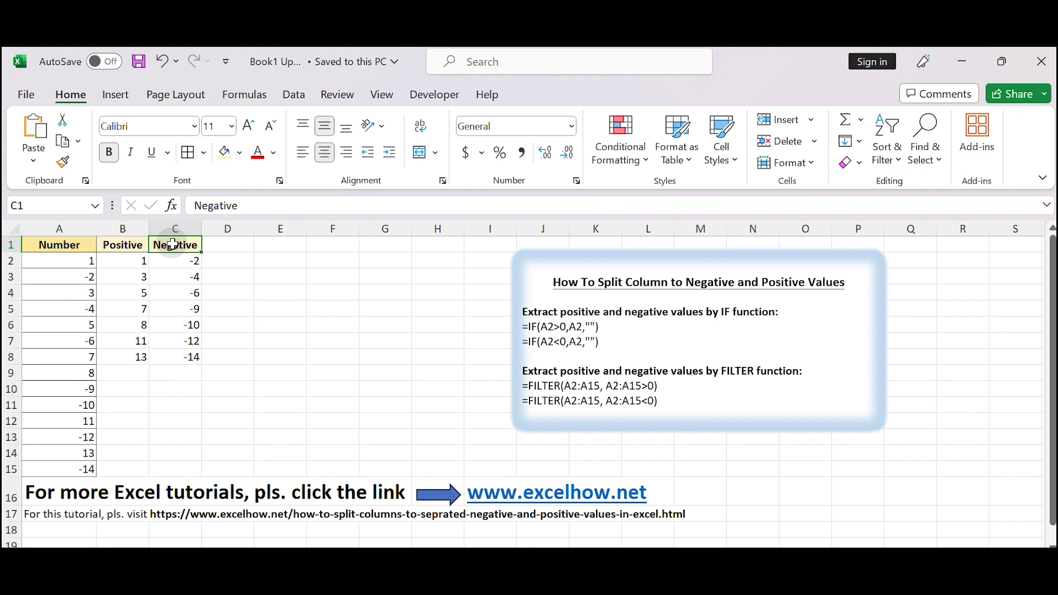
{"action": "left_click", "coordinate": [117, 262]}
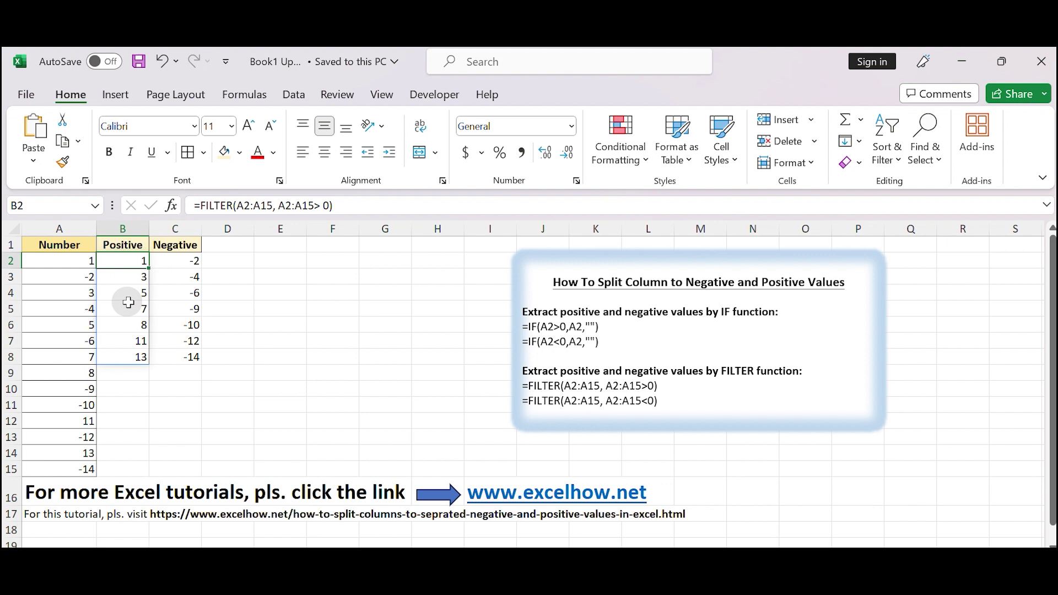
{"action": "left_click", "coordinate": [171, 260]}
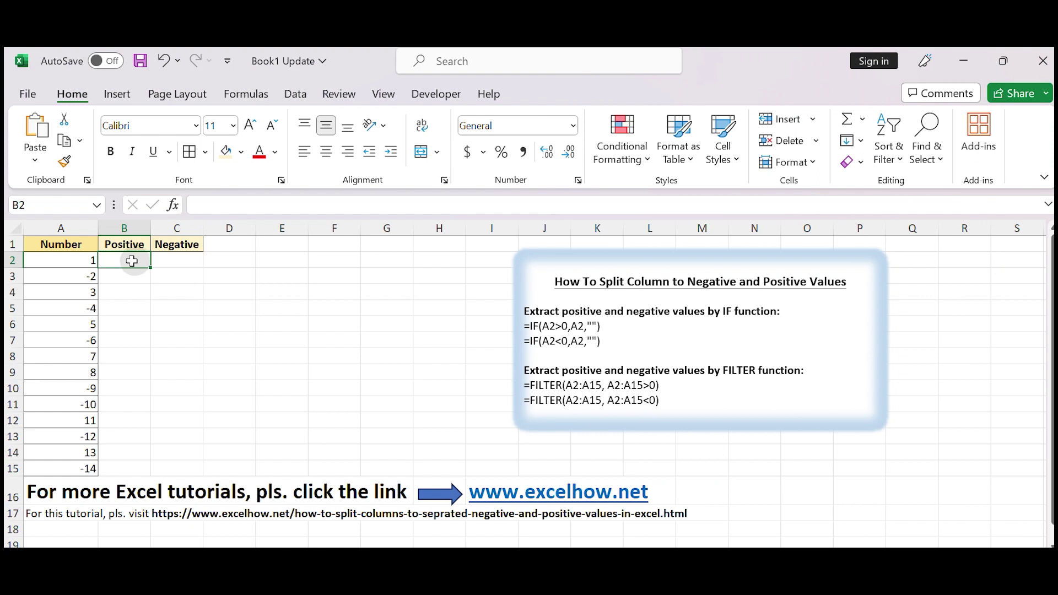
{"action": "left_click", "coordinate": [79, 224]}
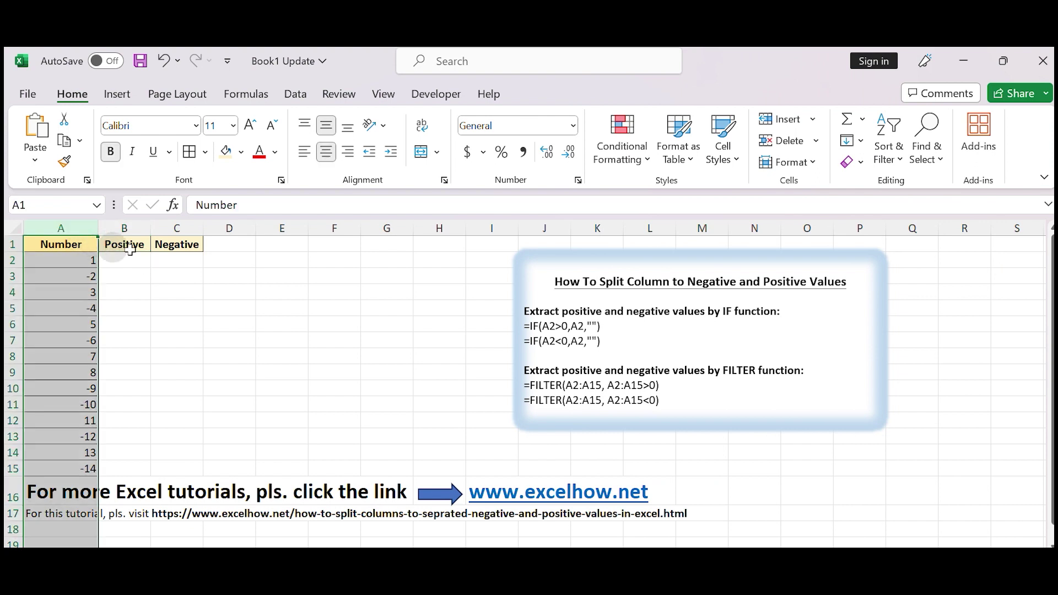
{"action": "left_click", "coordinate": [144, 244]}
{"action": "left_click", "coordinate": [173, 244]}
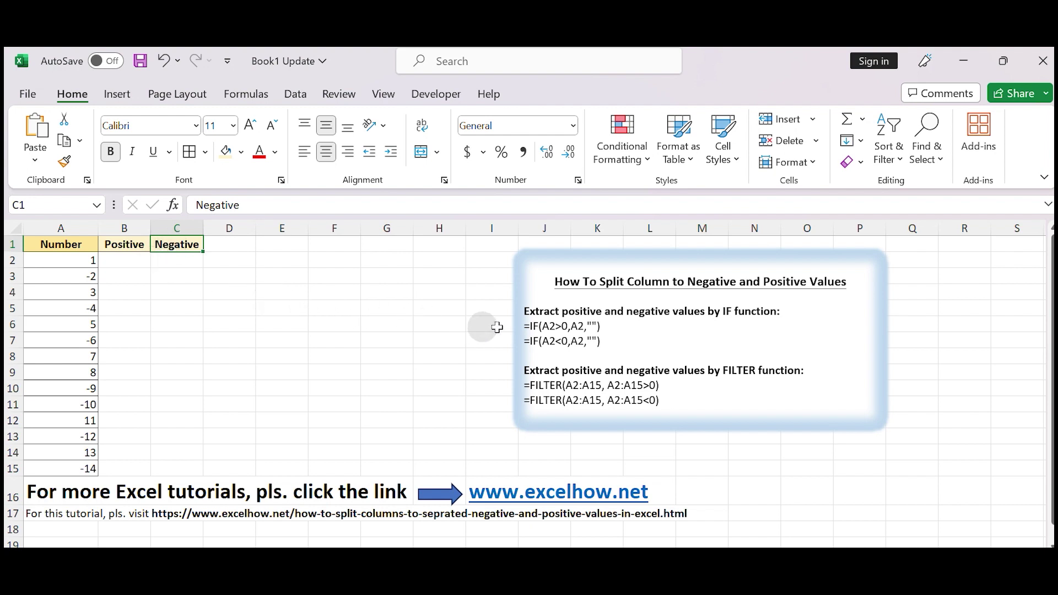
{"action": "double_click", "coordinate": [727, 311]}
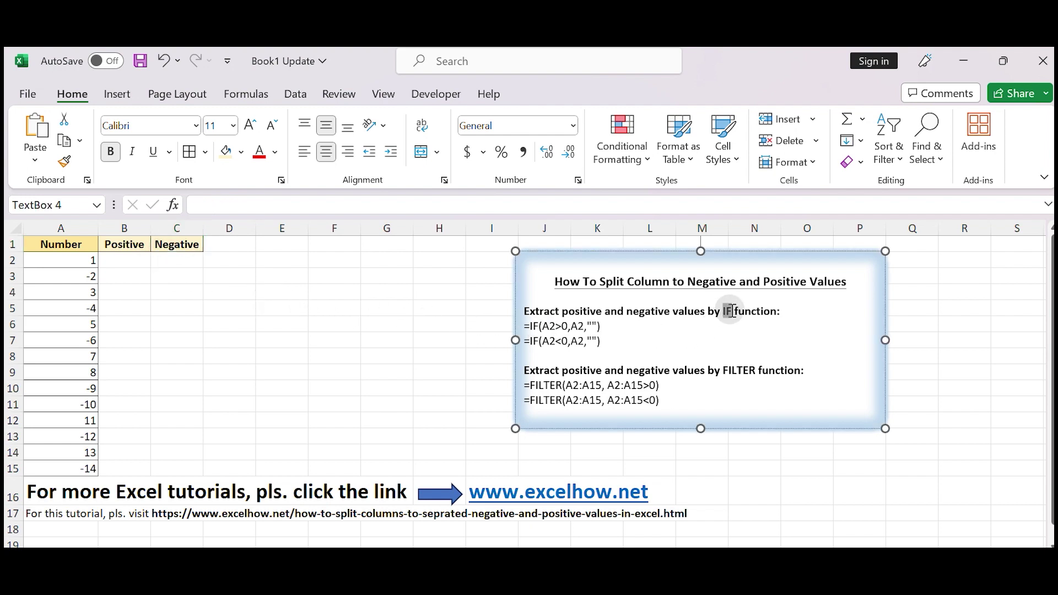
{"action": "double_click", "coordinate": [736, 370]}
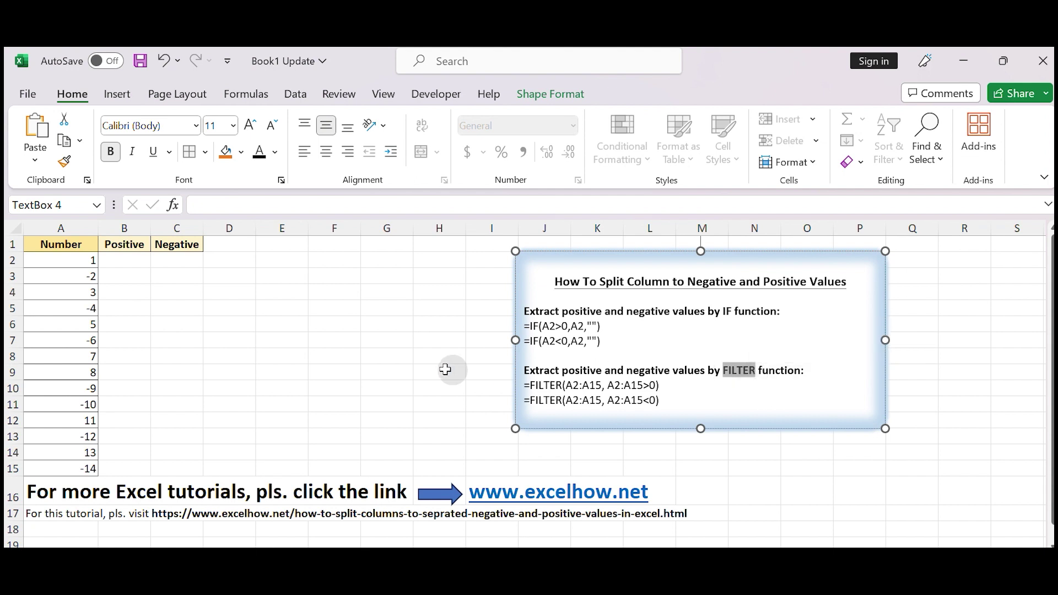
{"action": "left_click", "coordinate": [119, 259]}
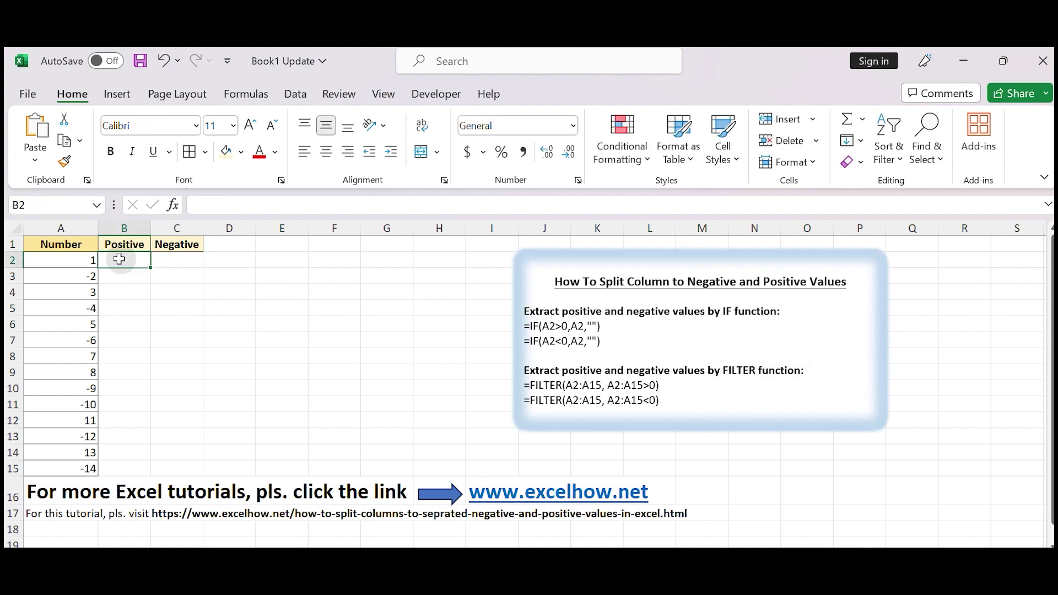
{"action": "left_click", "coordinate": [49, 226]}
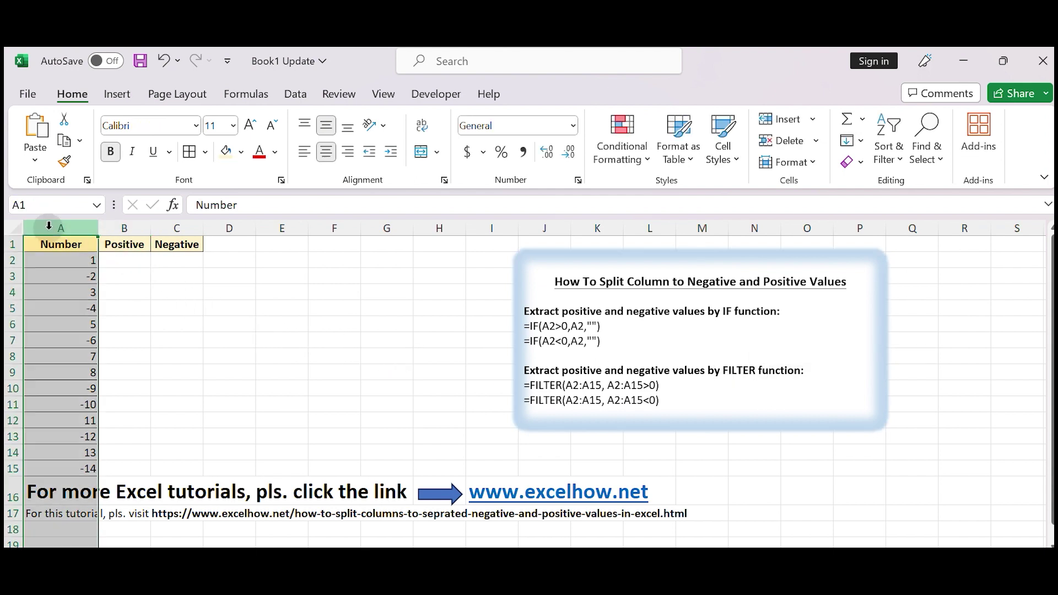
{"action": "left_click", "coordinate": [133, 262]}
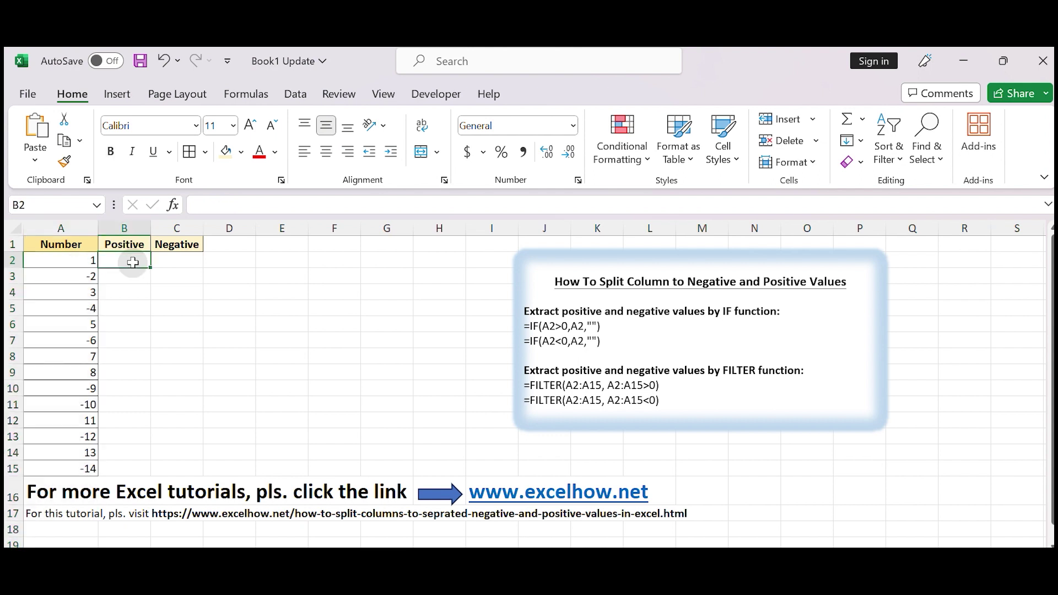
{"action": "left_click", "coordinate": [164, 261]}
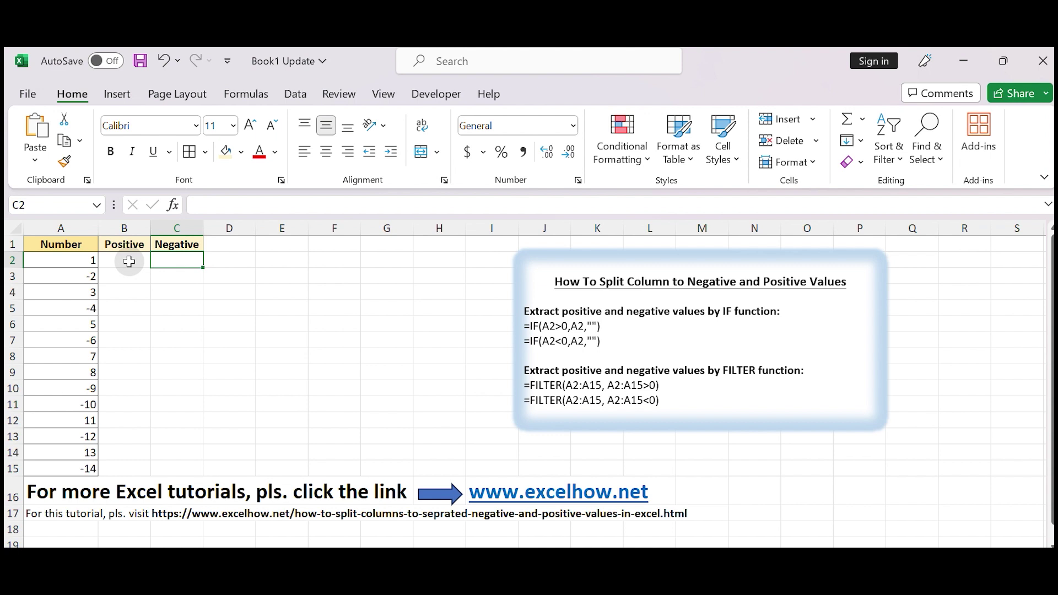
{"action": "left_click", "coordinate": [124, 228]}
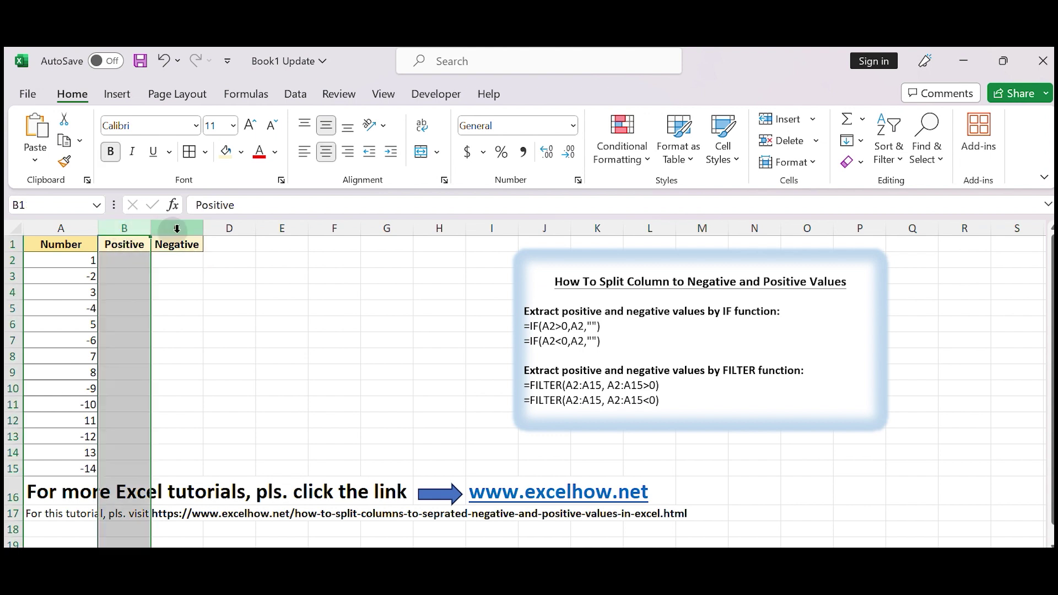
{"action": "left_click", "coordinate": [178, 228]}
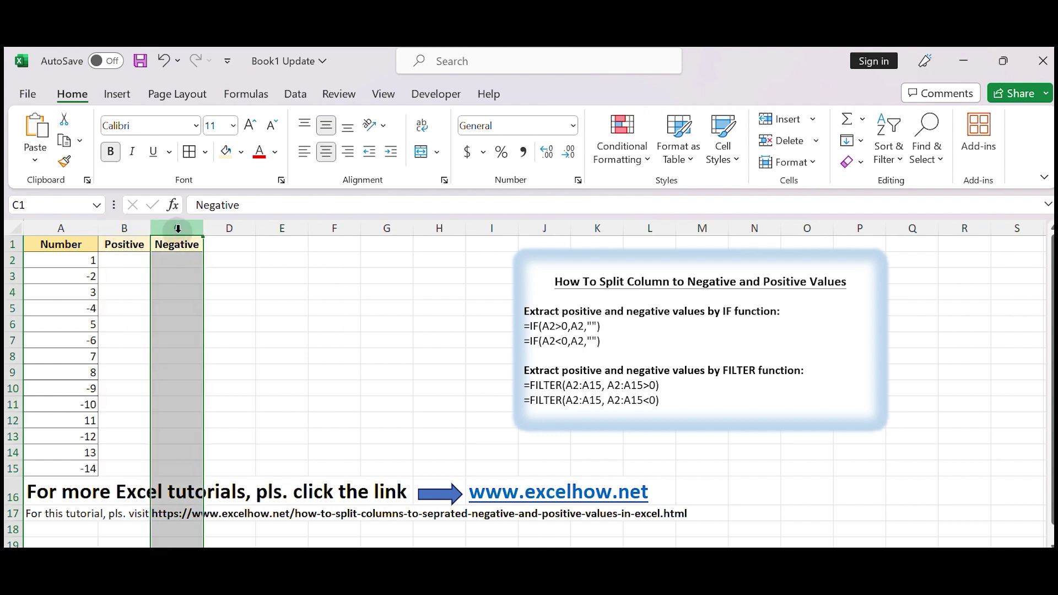
{"action": "left_click", "coordinate": [124, 244]}
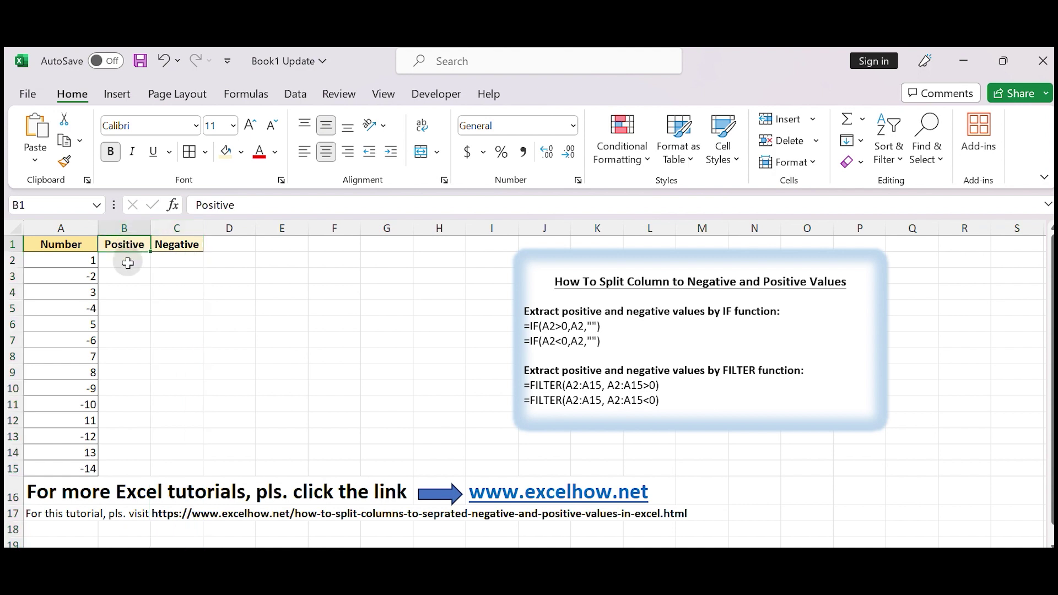
{"action": "left_click", "coordinate": [177, 244]}
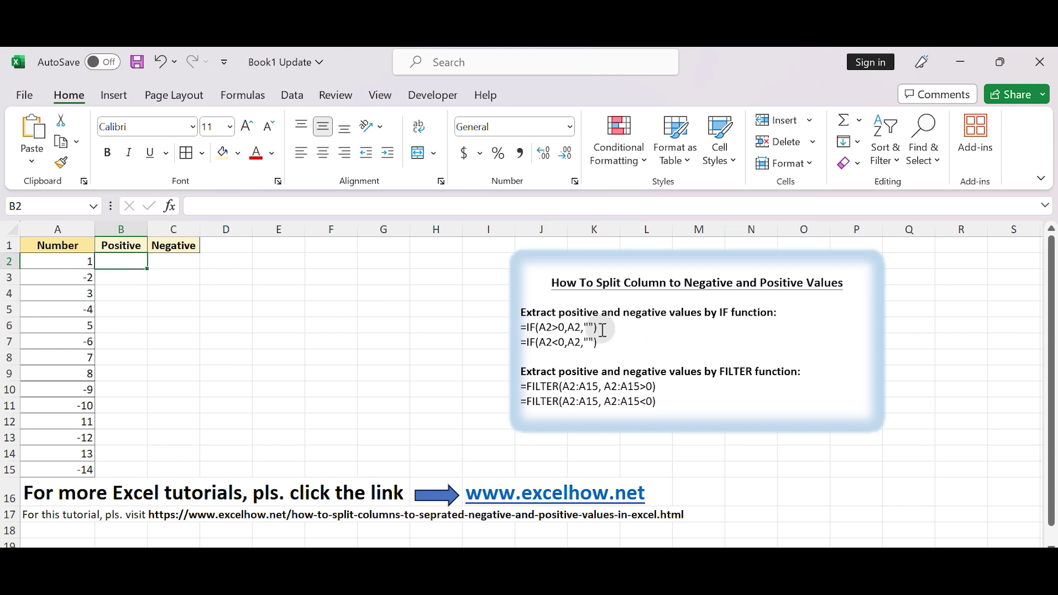
Paste =IF(A2>0,A2,"") into B2 and fill it down to B15 to show the positives
{"action": "left_click_drag", "start_coordinate": [601, 328], "coordinate": [519, 329]}
{"action": "key", "text": "ctrl+c"}
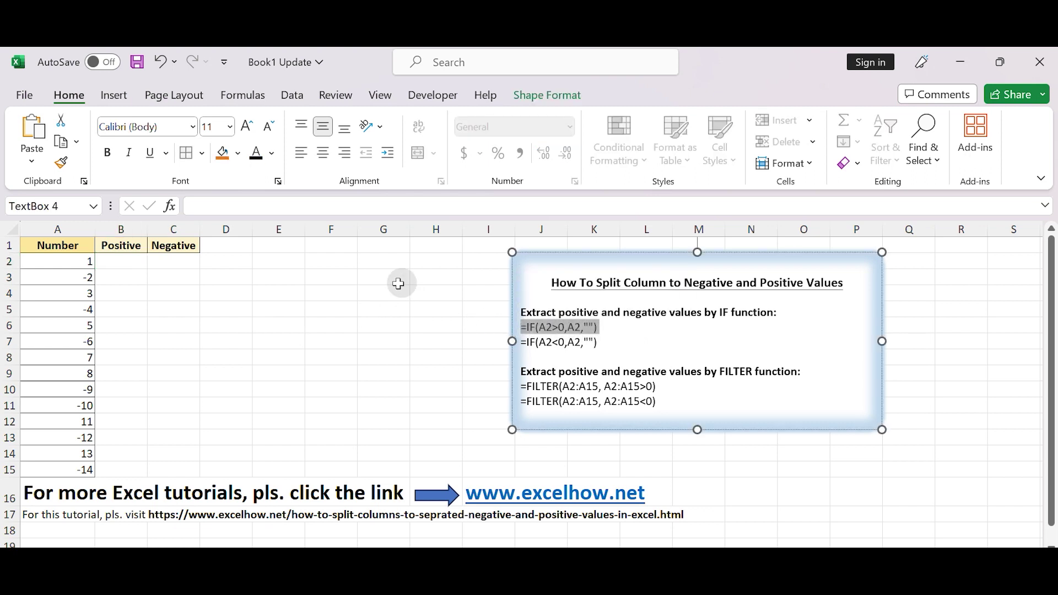
{"action": "double_click", "coordinate": [118, 261]}
{"action": "key", "text": "ctrl+v"}
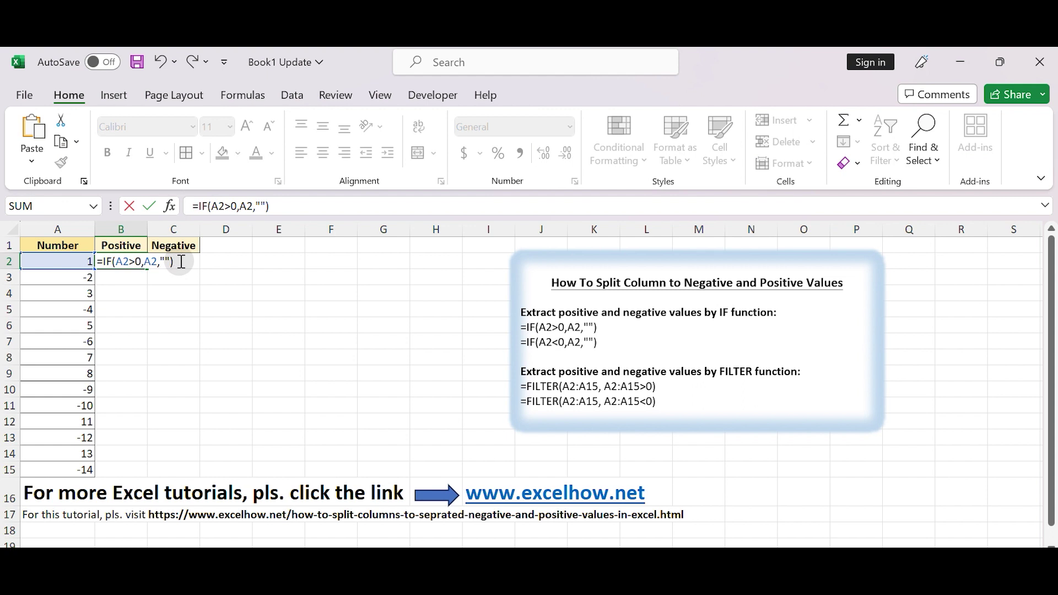
{"action": "key", "text": "Return"}
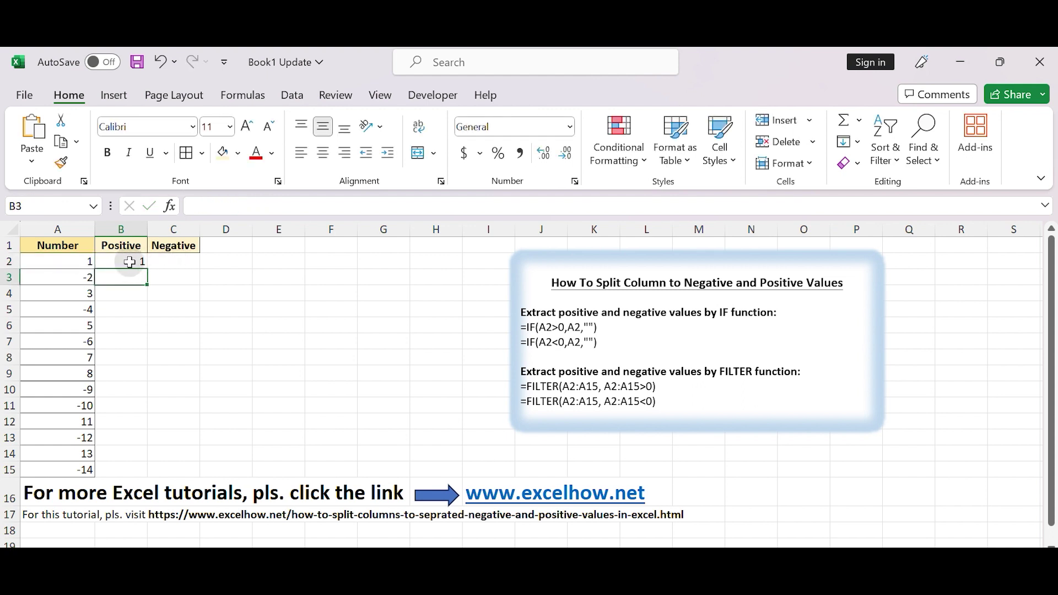
{"action": "left_click", "coordinate": [119, 261]}
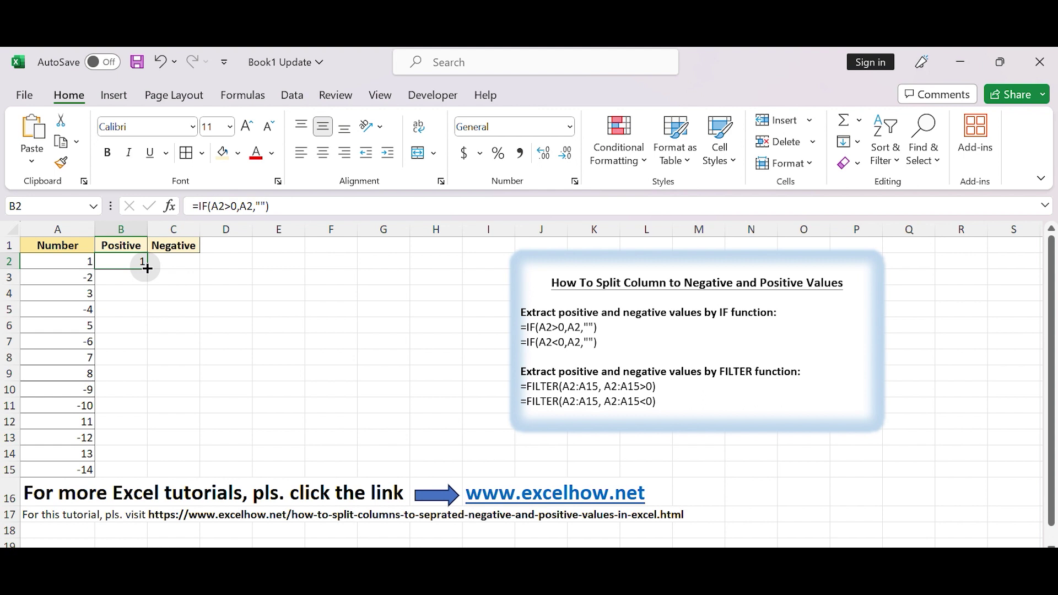
{"action": "left_click_drag", "start_coordinate": [147, 268], "coordinate": [127, 469]}
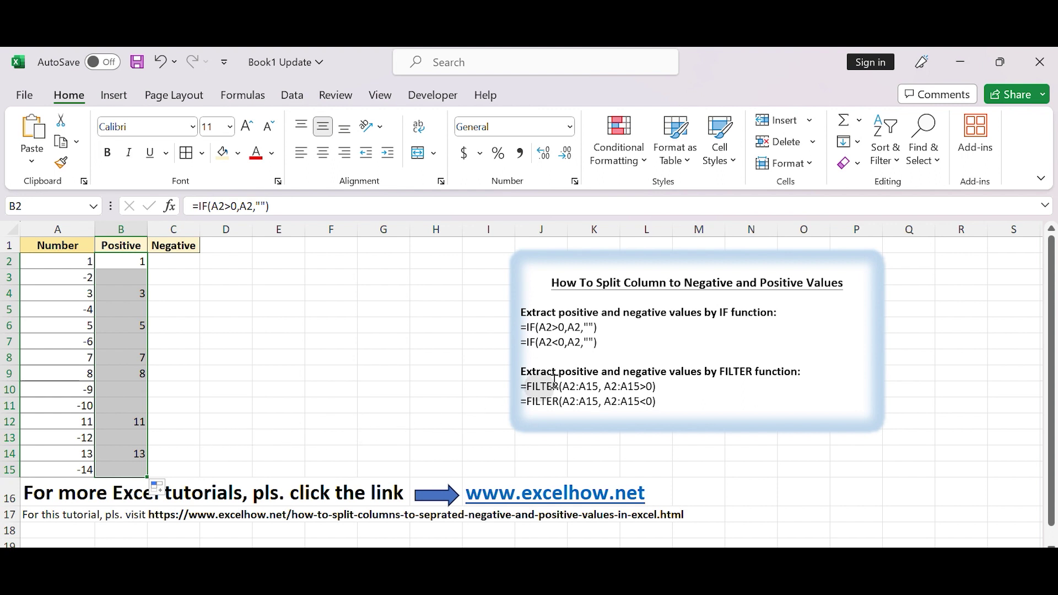
{"action": "left_click", "coordinate": [603, 346]}
Paste =IF(A2<0,A2,"") into C2 and fill it down to row 15 for the negatives
{"action": "left_click_drag", "start_coordinate": [601, 346], "coordinate": [520, 351]}
{"action": "key", "text": "ctrl+c"}
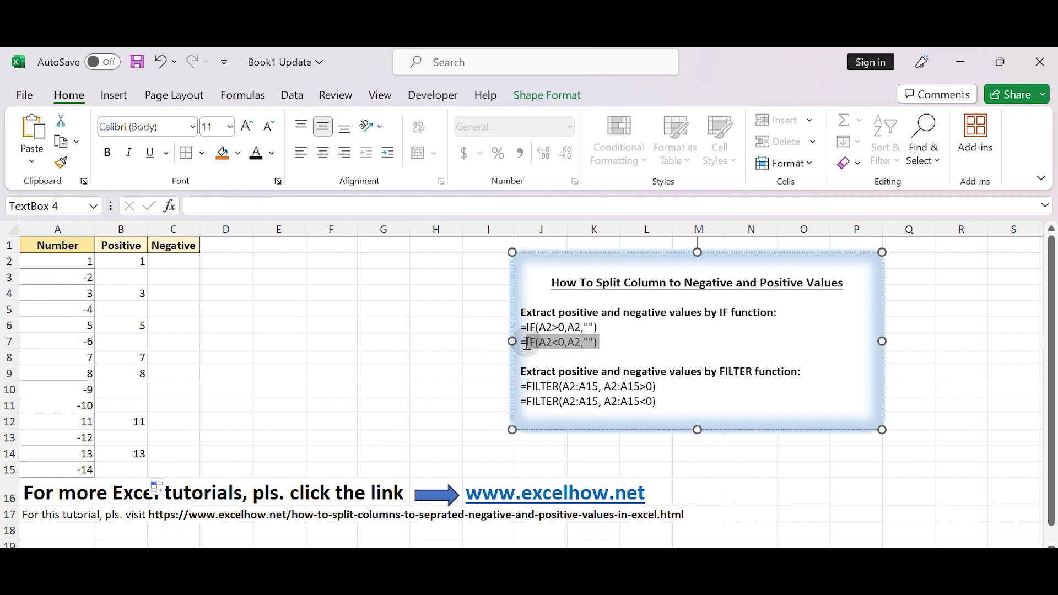
{"action": "left_click", "coordinate": [174, 263]}
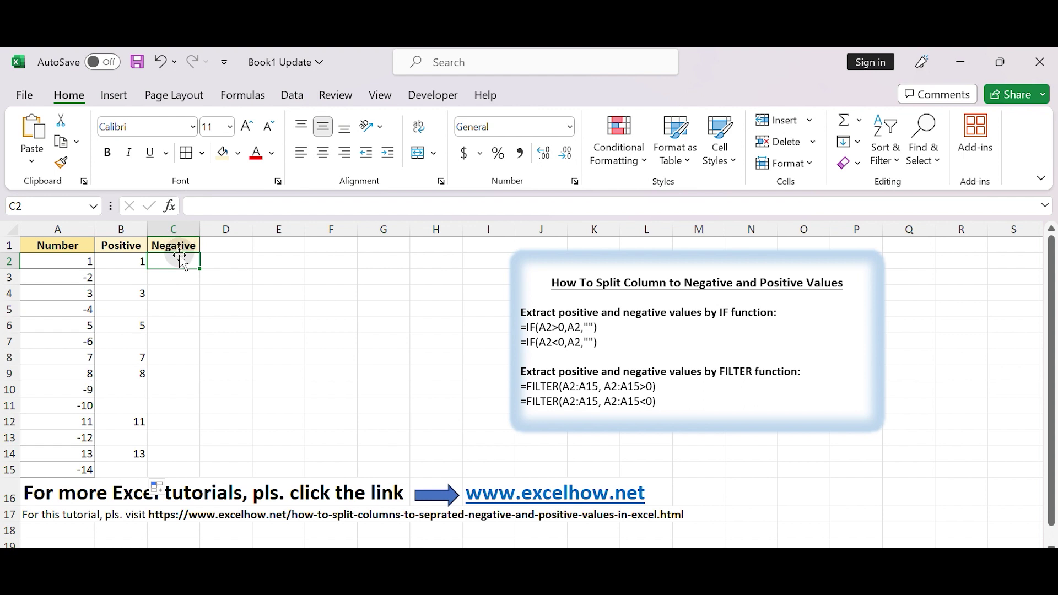
{"action": "double_click", "coordinate": [179, 262]}
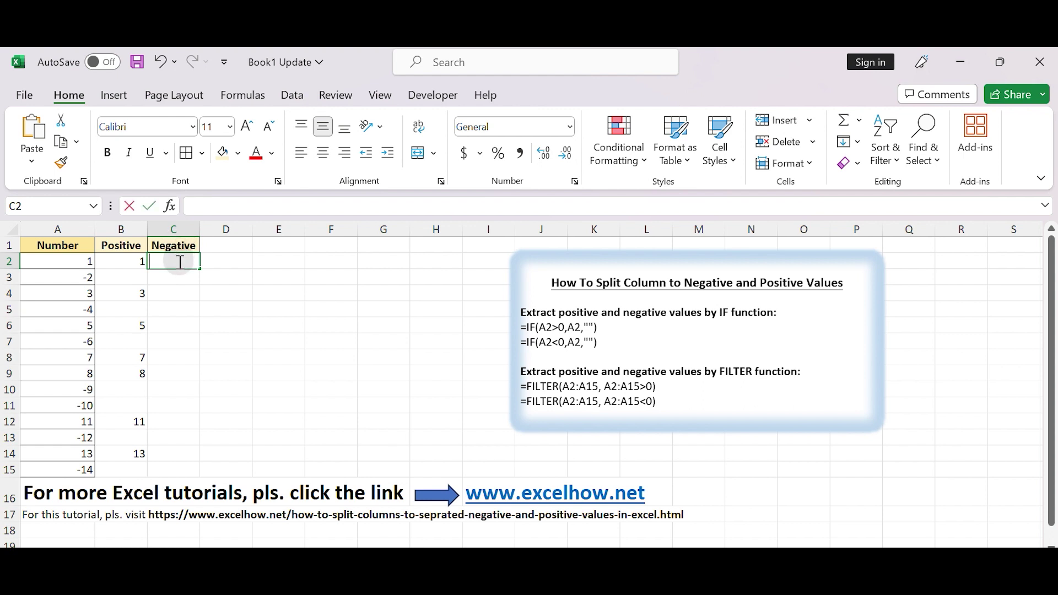
{"action": "key", "text": "ctrl+v"}
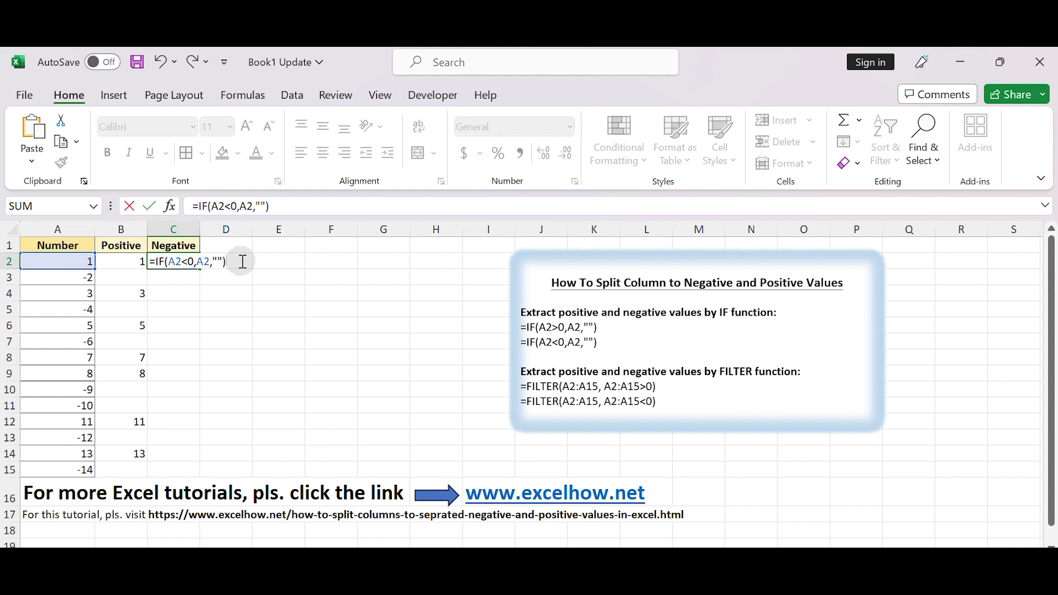
{"action": "key", "text": "Return"}
{"action": "left_click", "coordinate": [179, 261]}
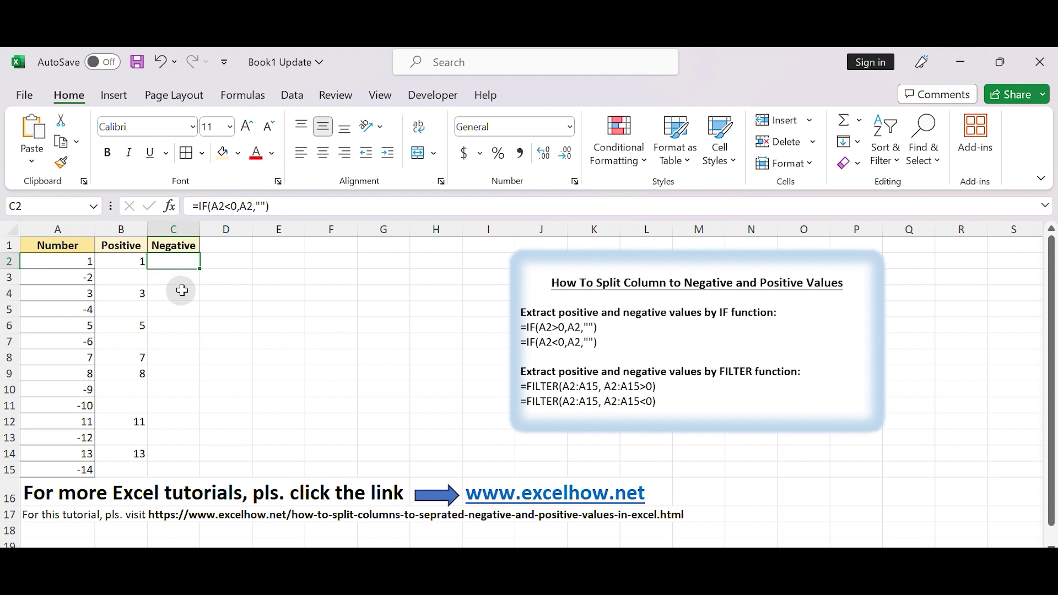
{"action": "left_click_drag", "start_coordinate": [200, 268], "coordinate": [202, 468]}
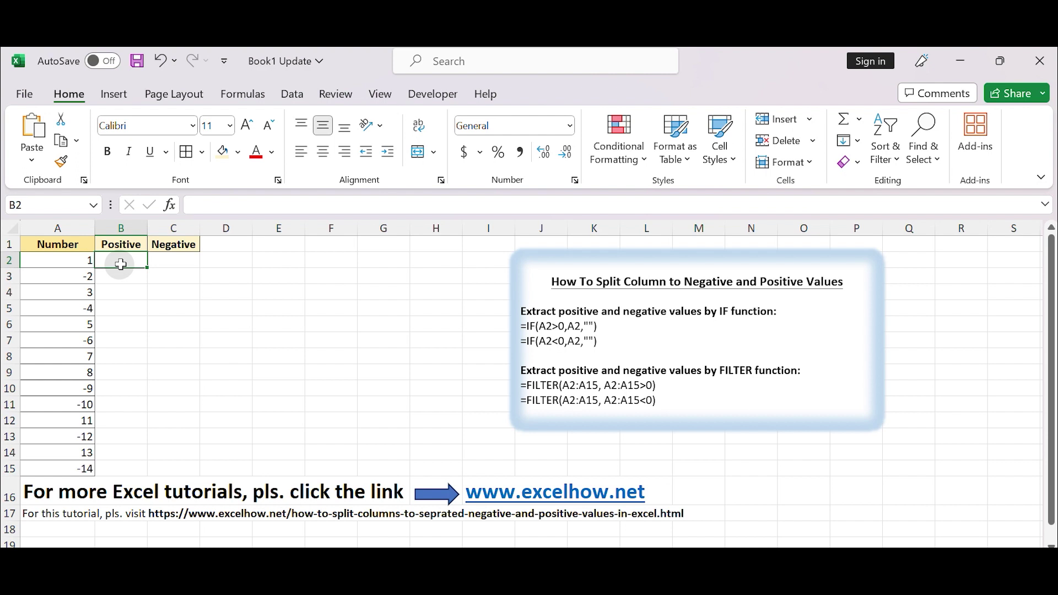
Put =FILTER(A2:A15, A2:A15>0) in B2 so 1, 3, 5, 7, 8, 11, 13 spill down
{"action": "left_click", "coordinate": [674, 389]}
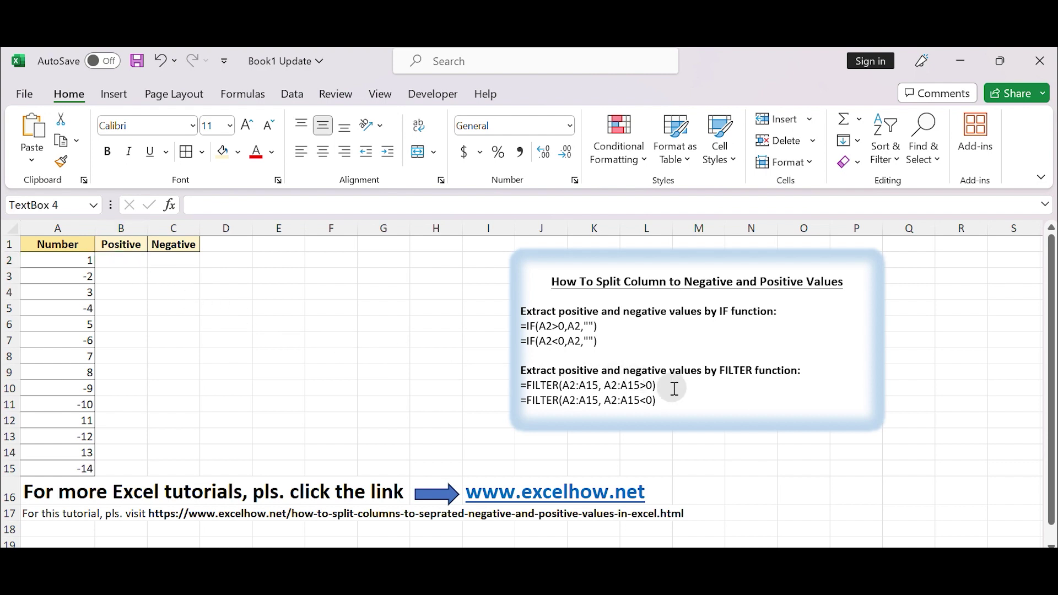
{"action": "left_click_drag", "start_coordinate": [674, 389], "coordinate": [525, 396]}
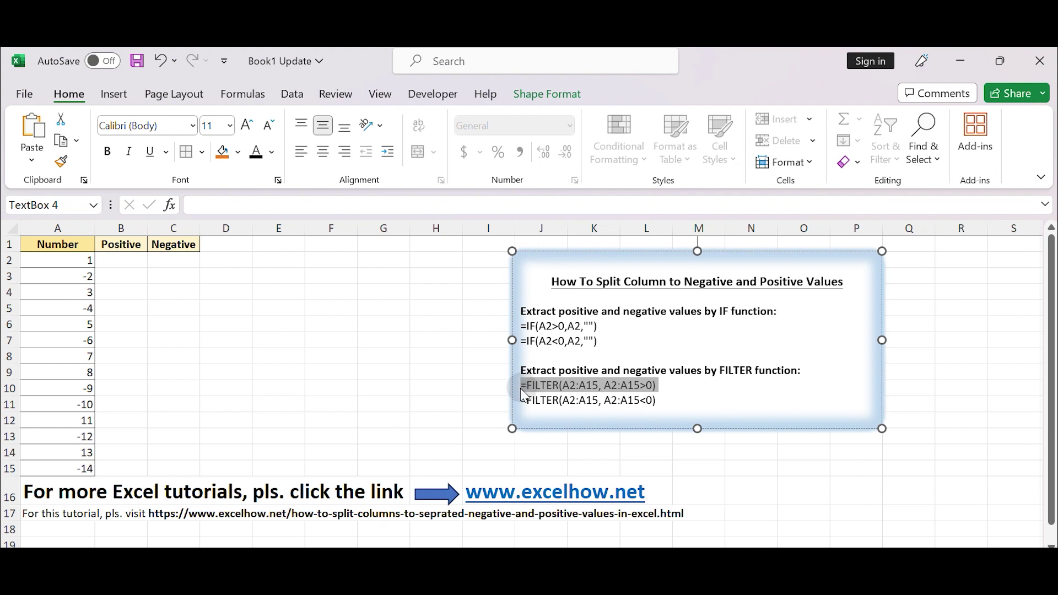
{"action": "key", "text": "ctrl+c"}
{"action": "left_click", "coordinate": [121, 262]}
{"action": "double_click", "coordinate": [125, 265]}
{"action": "key", "text": "ctrl+v"}
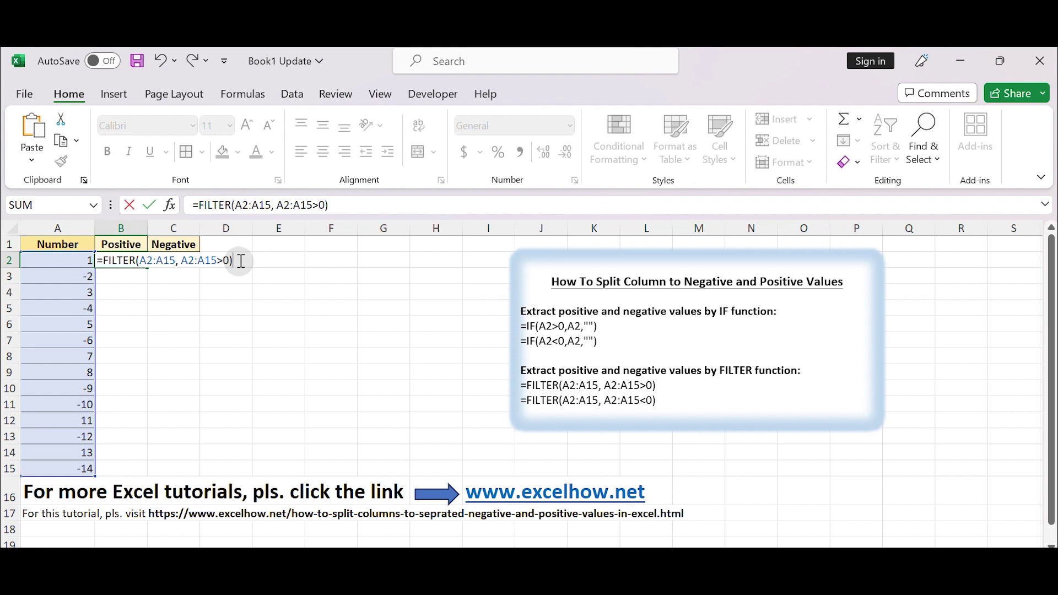
{"action": "key", "text": "Return"}
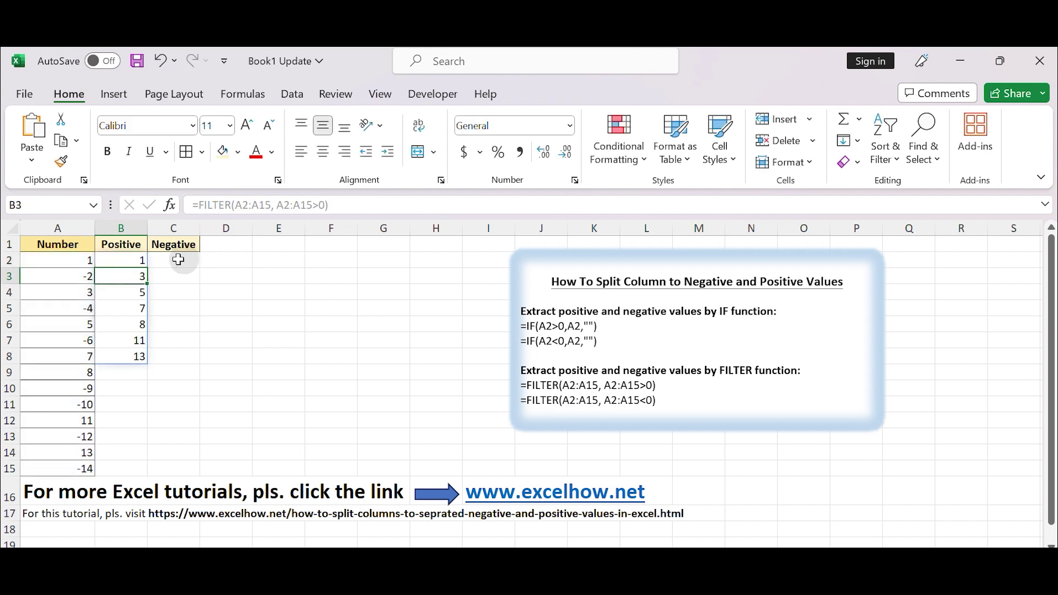
{"action": "left_click", "coordinate": [125, 260]}
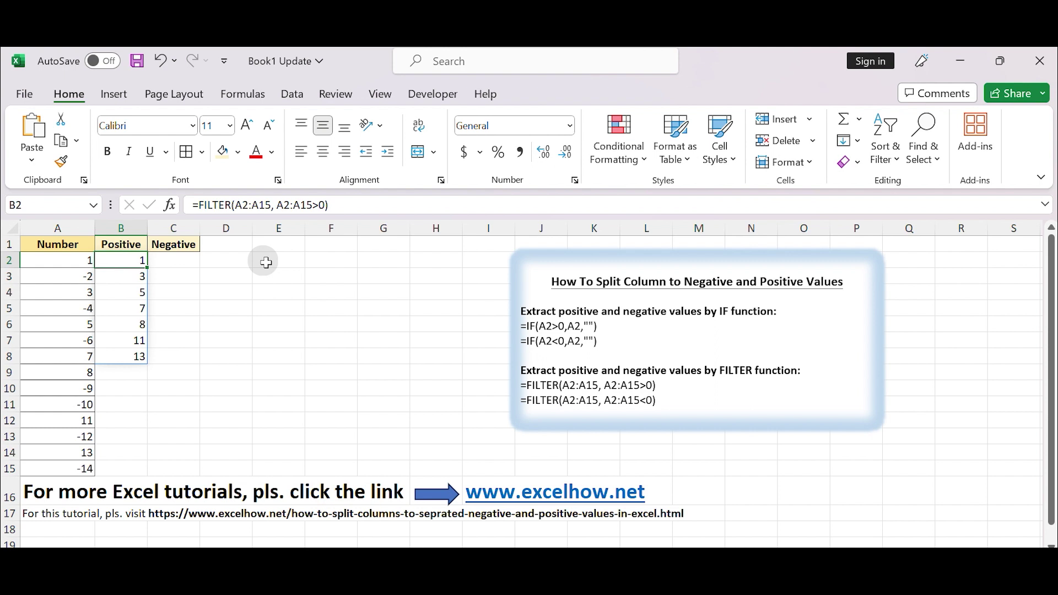
Put =FILTER(A2:A15, A2:A15<0) in C2 so -2, -4, -6, -9, -10, -12, -14 spill down
{"action": "left_click", "coordinate": [173, 264]}
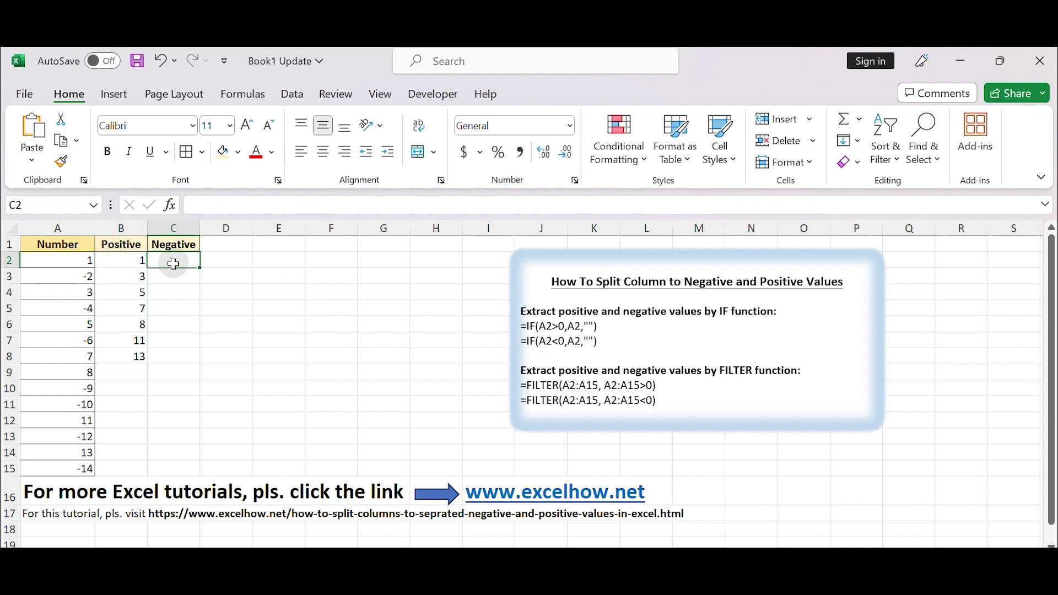
{"action": "left_click", "coordinate": [663, 402]}
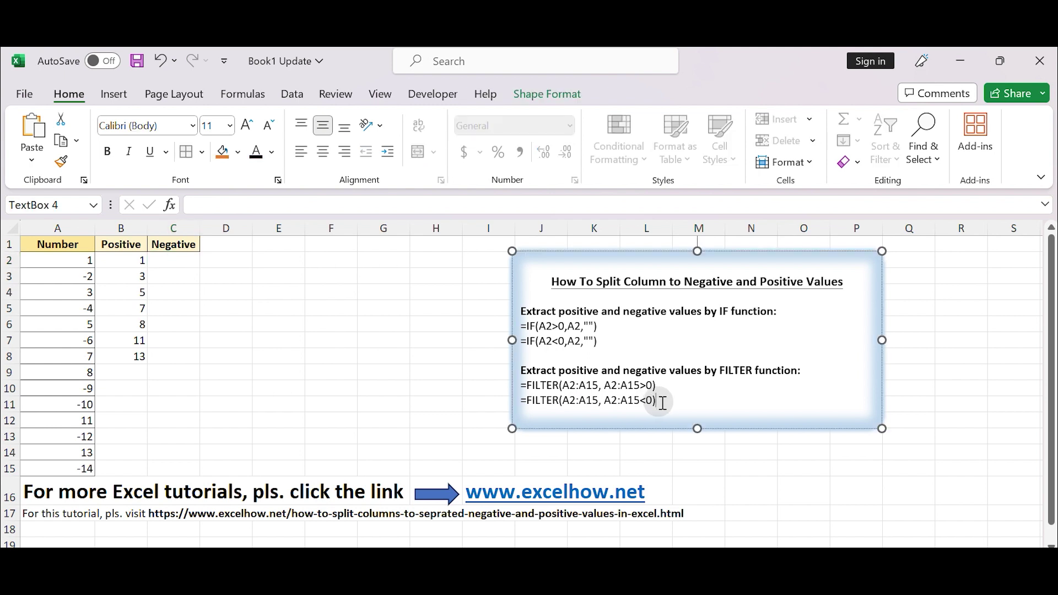
{"action": "left_click_drag", "start_coordinate": [663, 402], "coordinate": [520, 408]}
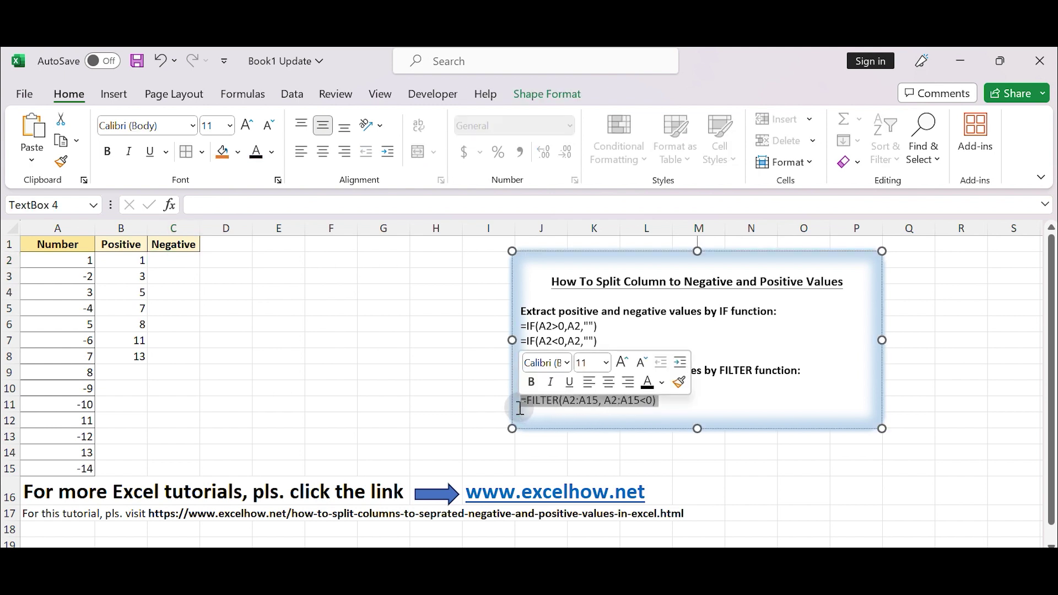
{"action": "key", "text": "ctrl+c"}
{"action": "double_click", "coordinate": [168, 261]}
{"action": "key", "text": "ctrl+v"}
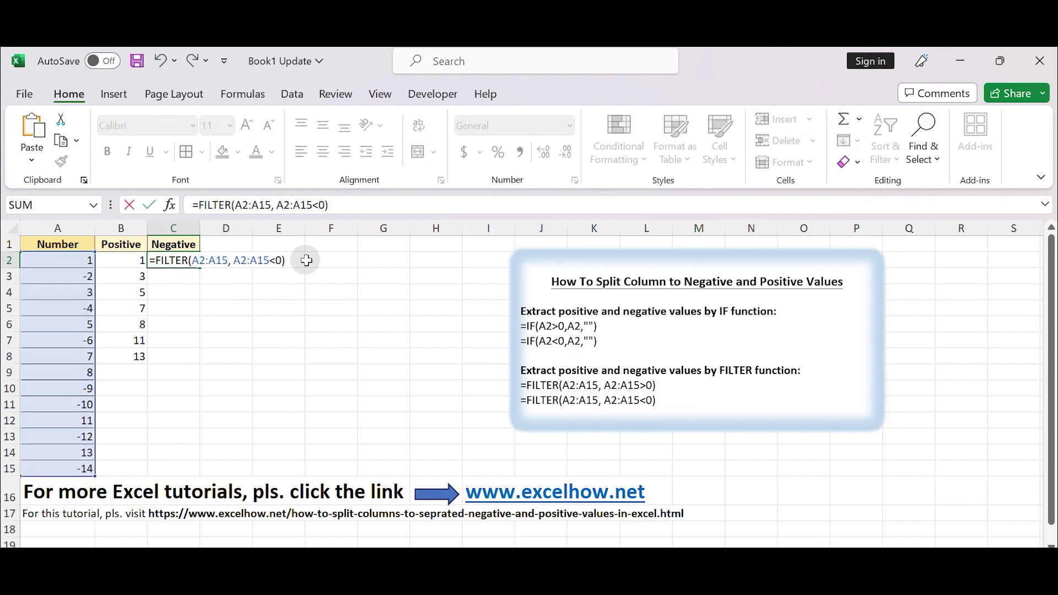
{"action": "key", "text": "Return"}
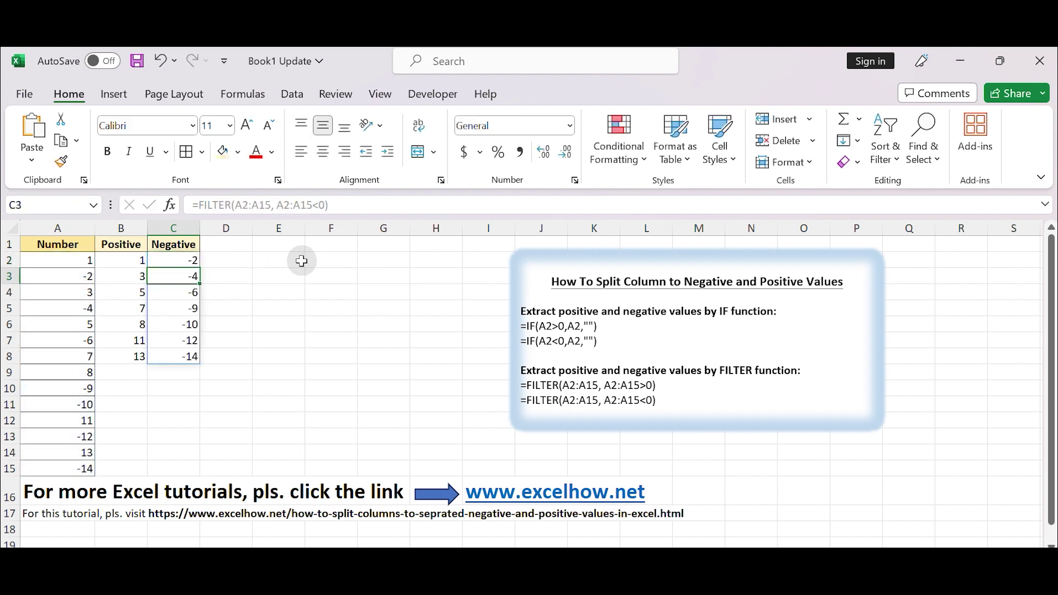
{"action": "left_click", "coordinate": [243, 262]}
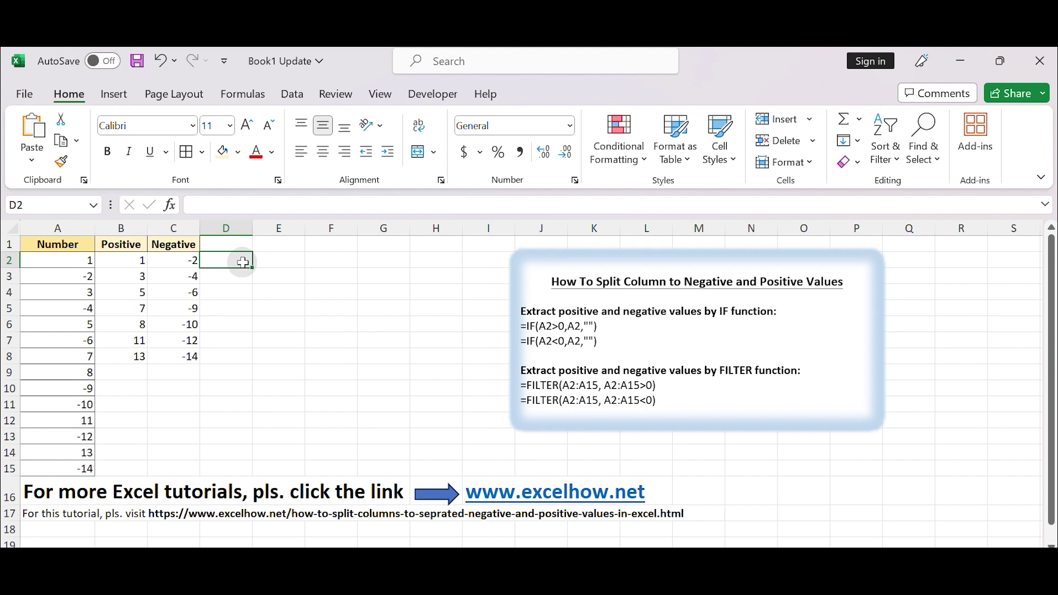
Check the FILTER formulas in B2 and C2
{"action": "left_click", "coordinate": [111, 257]}
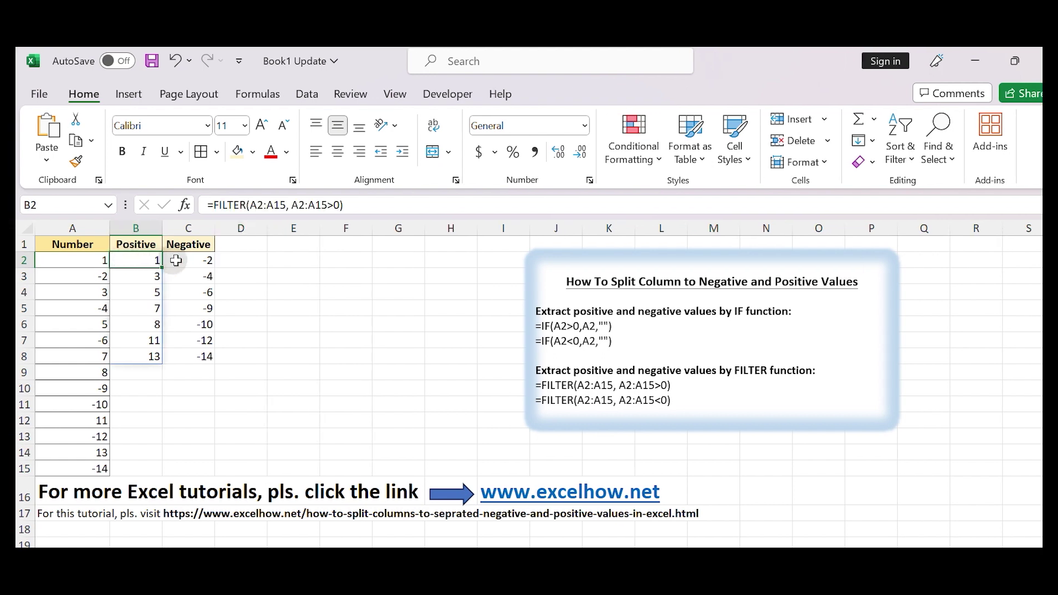
{"action": "left_click", "coordinate": [192, 260]}
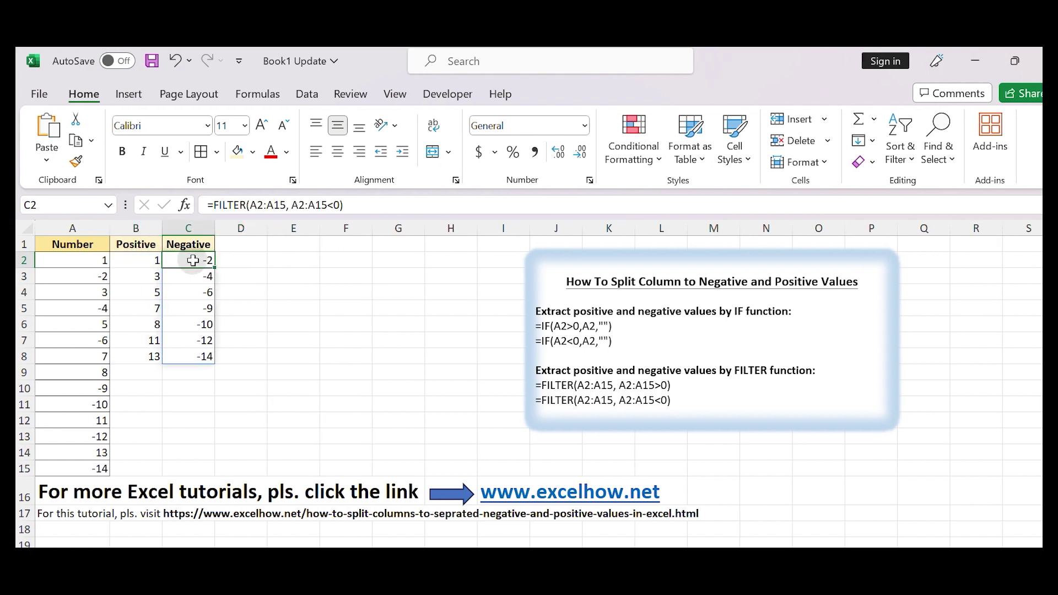
{"action": "left_click", "coordinate": [133, 260]}
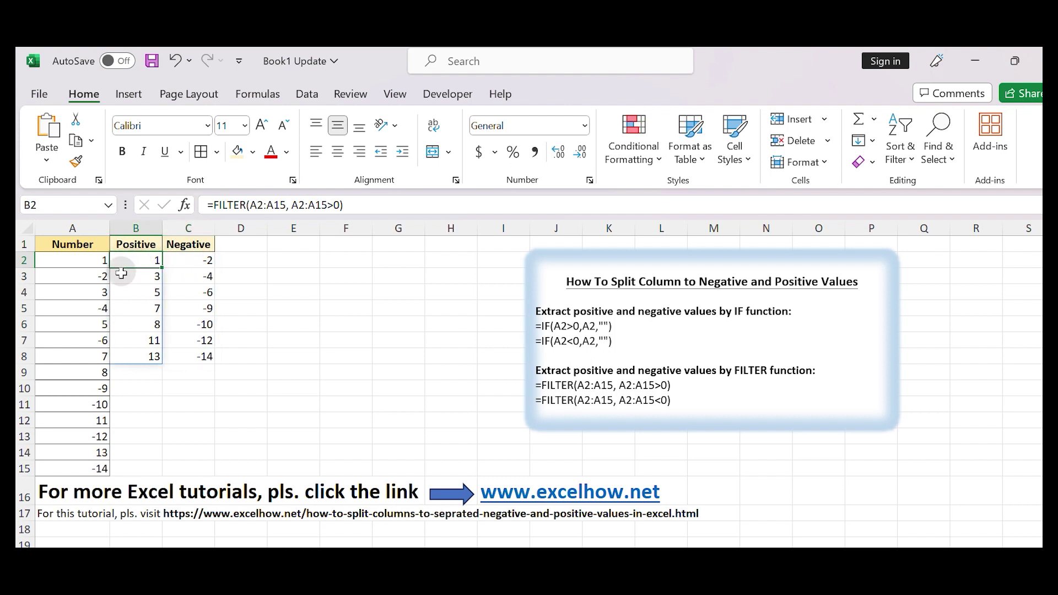
Change A4 from 3 to -3 so the filtered Positive and Negative columns update
{"action": "left_click", "coordinate": [83, 291]}
{"action": "double_click", "coordinate": [85, 291]}
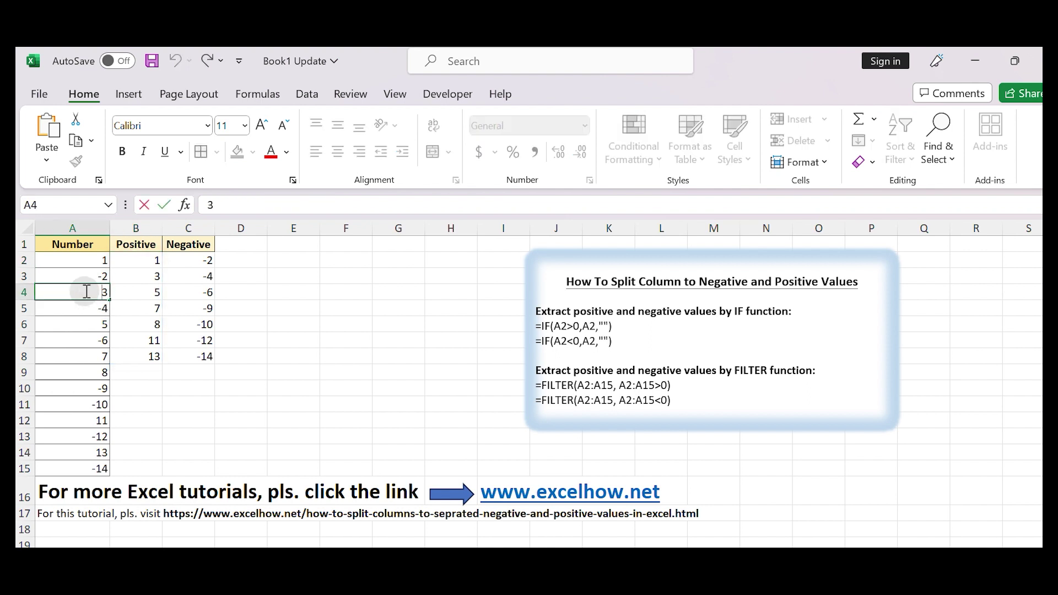
{"action": "type", "text": "-"}
{"action": "key", "text": "Return"}
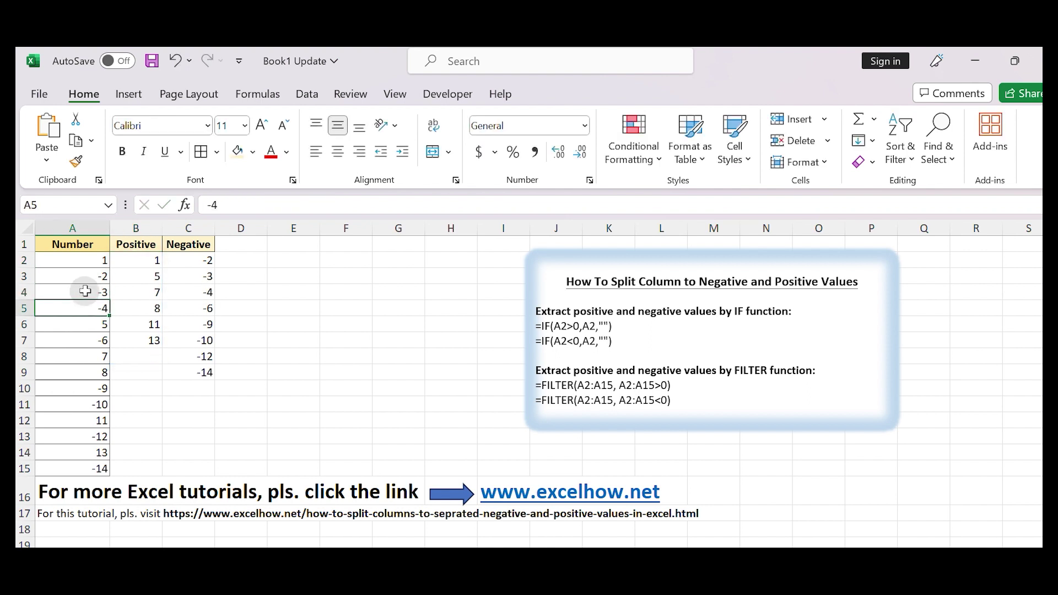